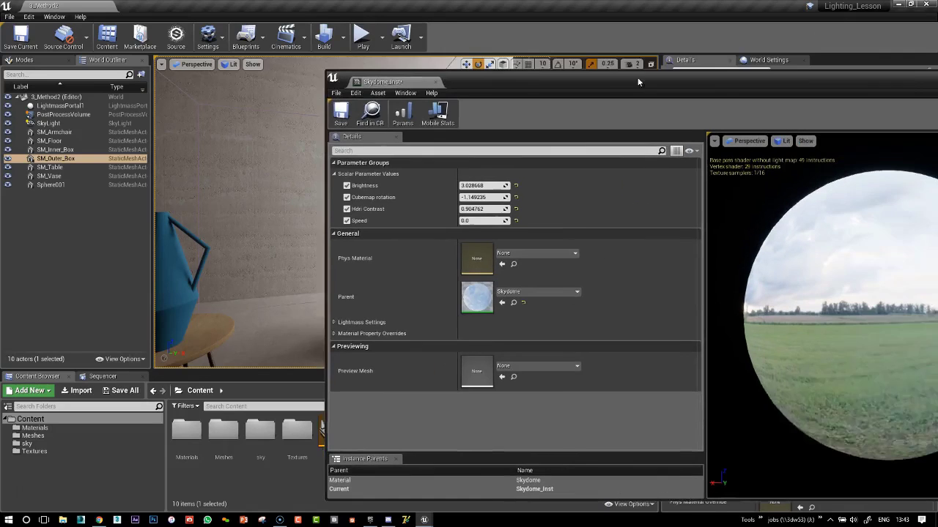
Close the Skydome_Inst material editor and return to a front view of the room interior.
{"action": "left_click", "coordinate": [889, 71]}
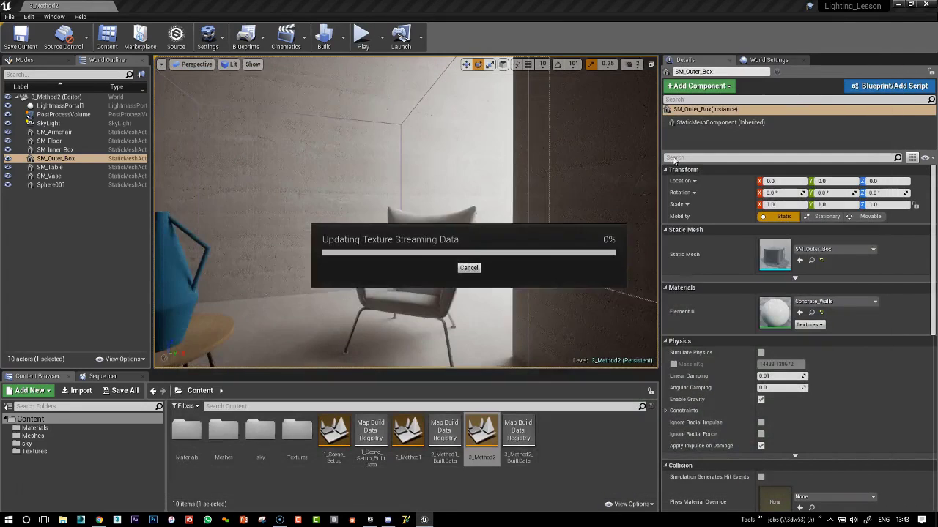
{"action": "right_click_drag", "start_coordinate": [444, 194], "coordinate": [439, 218]}
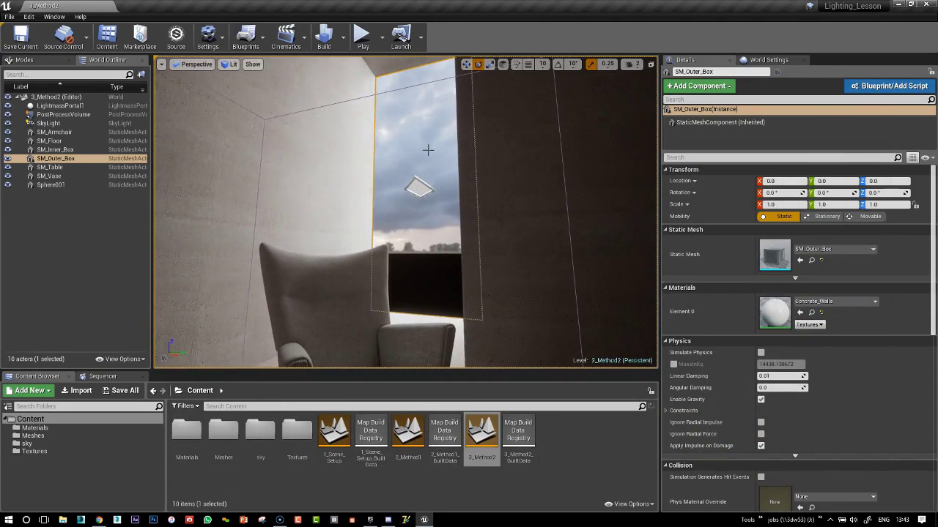
{"action": "mouse_move", "coordinate": [508, 193]}
{"action": "right_mouse_down"}
{"action": "mouse_move", "coordinate": [505, 220]}
{"action": "mouse_move", "coordinate": [473, 233]}
{"action": "mouse_move", "coordinate": [422, 233]}
{"action": "mouse_move", "coordinate": [508, 192]}
{"action": "right_mouse_up"}
{"action": "key", "text": "s"}
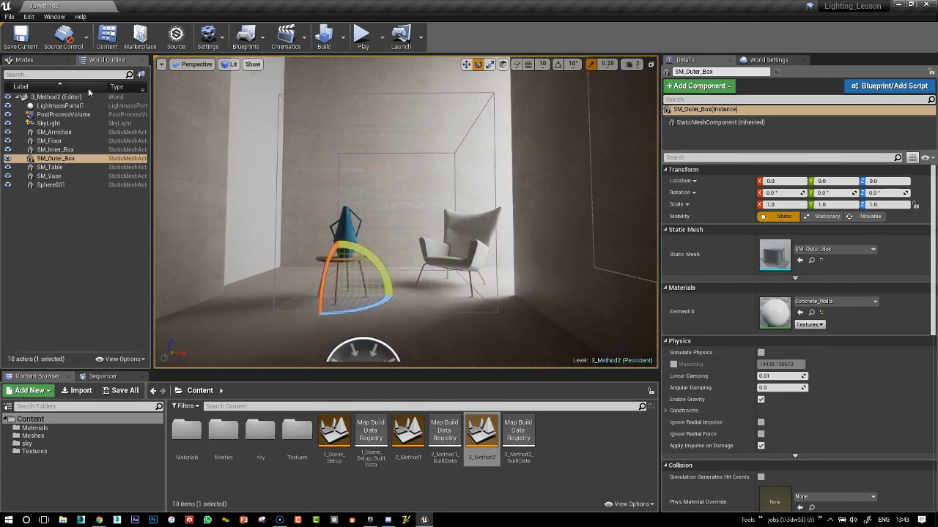
Place a Directional Light in the room between the side table and the armchair.
{"action": "left_click", "coordinate": [34, 61]}
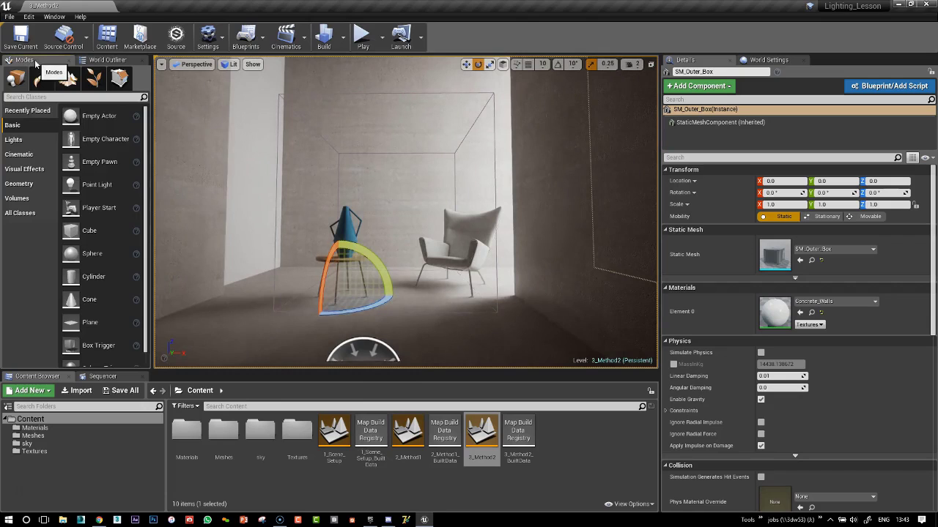
{"action": "left_click", "coordinate": [13, 139]}
{"action": "left_click_drag", "start_coordinate": [97, 138], "coordinate": [384, 286]}
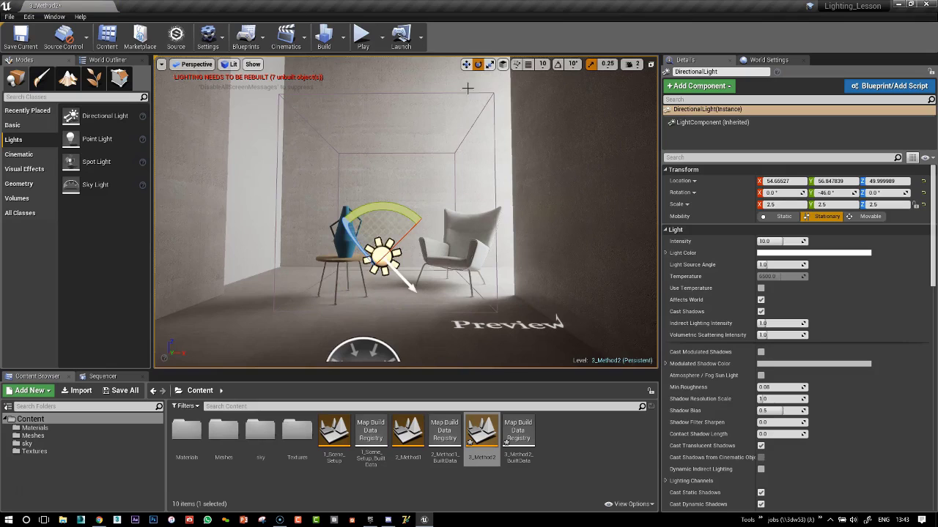
Rotate the directional light to about -5.2°, -34.6°, 159.2° so sunlight crosses the floor around the furniture.
{"action": "key", "text": "r"}
{"action": "key", "text": "e"}
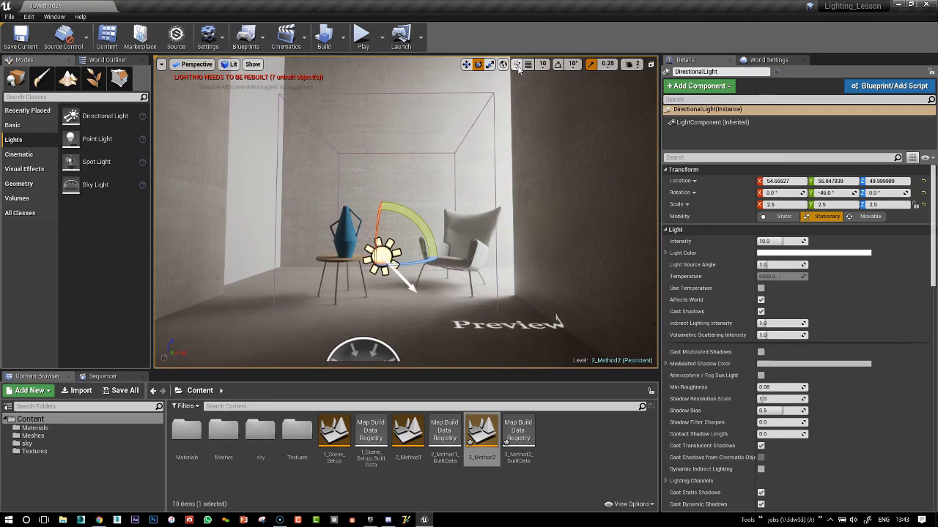
{"action": "mouse_move", "coordinate": [427, 258]}
{"action": "left_mouse_down"}
{"action": "mouse_move", "coordinate": [359, 262]}
{"action": "mouse_move", "coordinate": [417, 268]}
{"action": "left_mouse_up"}
{"action": "left_click_drag", "start_coordinate": [433, 238], "coordinate": [403, 268]}
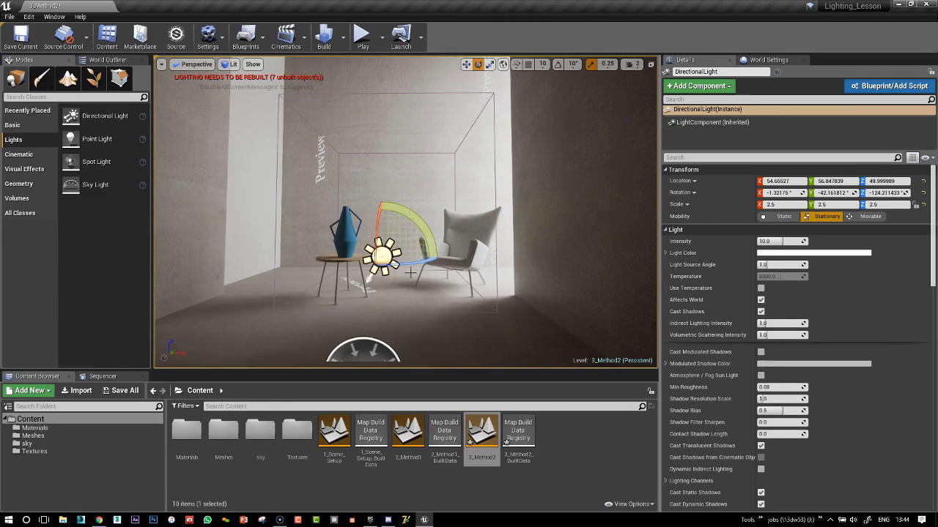
{"action": "left_click_drag", "start_coordinate": [411, 272], "coordinate": [441, 267]}
{"action": "right_click_drag", "start_coordinate": [468, 255], "coordinate": [449, 274]}
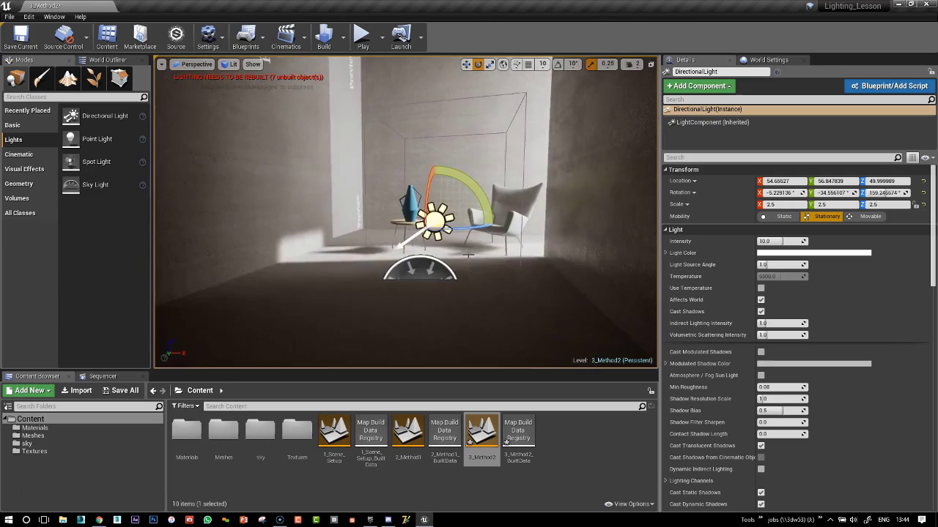
{"action": "middle_click_drag", "start_coordinate": [468, 255], "coordinate": [464, 208]}
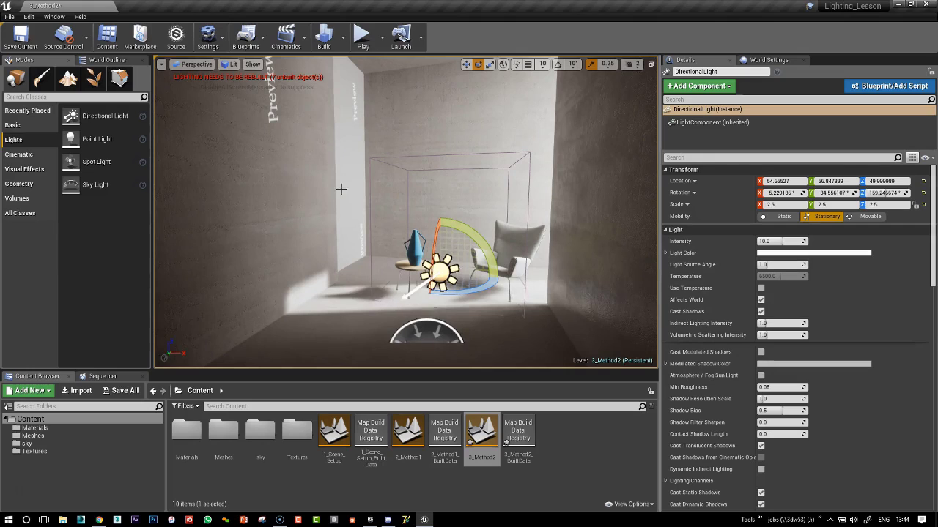
Switch the directional light's mobility to Movable to preview its shadows on the furniture.
{"action": "left_click", "coordinate": [870, 217]}
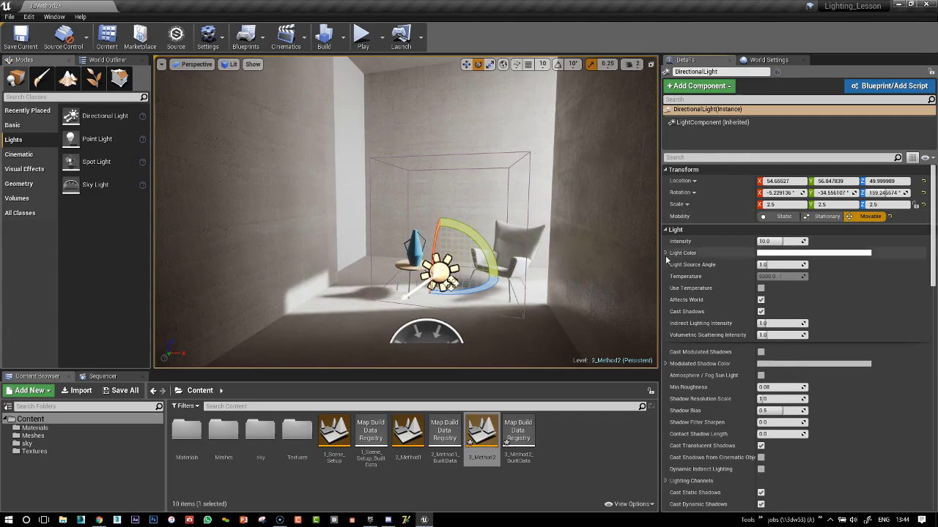
{"action": "right_click_drag", "start_coordinate": [562, 274], "coordinate": [535, 293]}
{"action": "scroll", "coordinate": [533, 255], "scroll_direction": "up", "scroll_amount": 3}
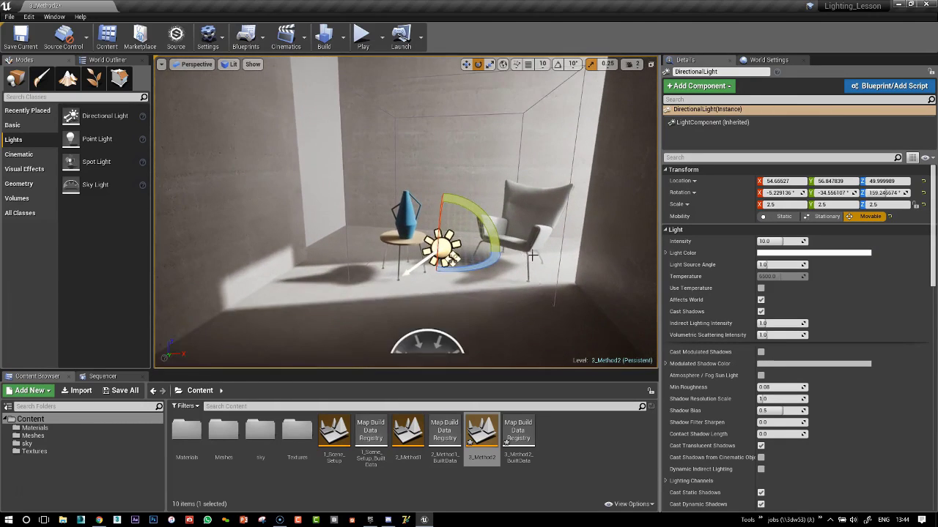
Rotate the directional light around Z to about 162.8° and set its mobility to Stationary.
{"action": "left_click_drag", "start_coordinate": [485, 262], "coordinate": [509, 258]}
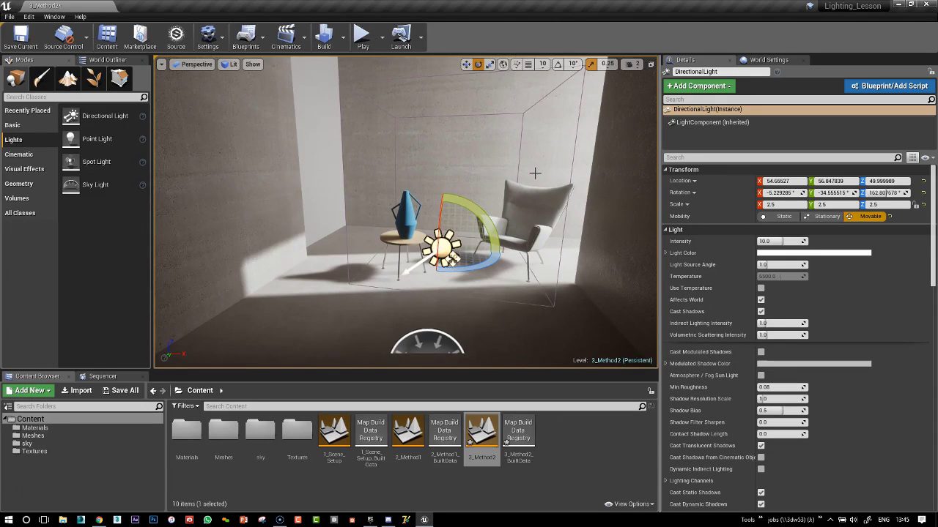
{"action": "right_click_drag", "start_coordinate": [535, 173], "coordinate": [535, 155]}
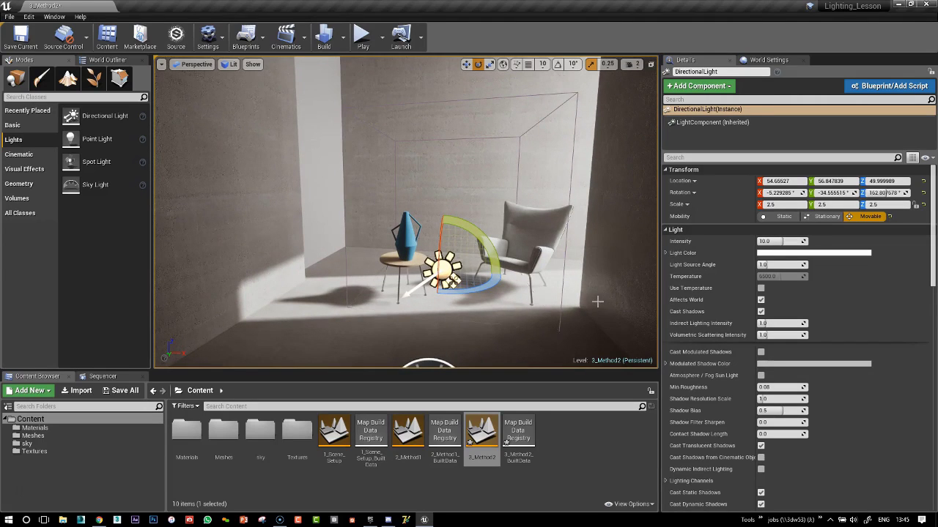
{"action": "left_click", "coordinate": [827, 216]}
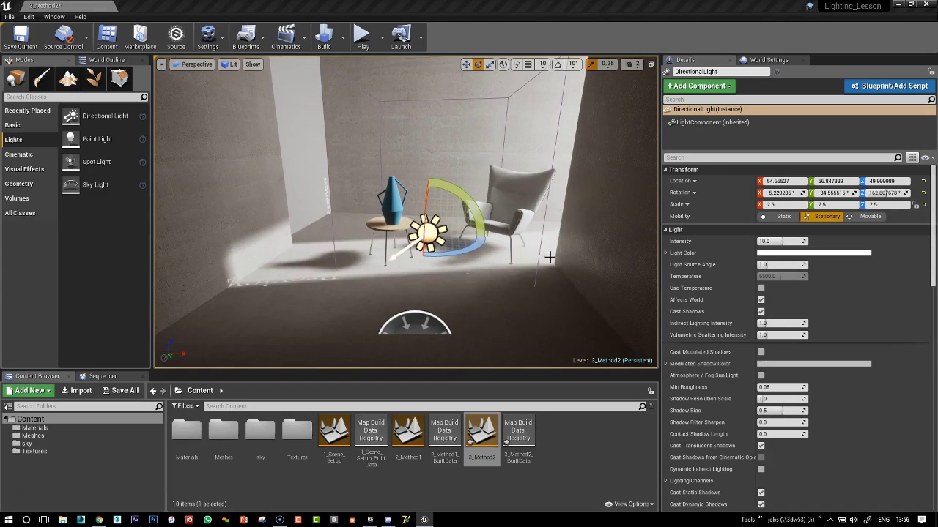
Set the directional light's intensity to 150.
{"action": "left_click", "coordinate": [779, 241]}
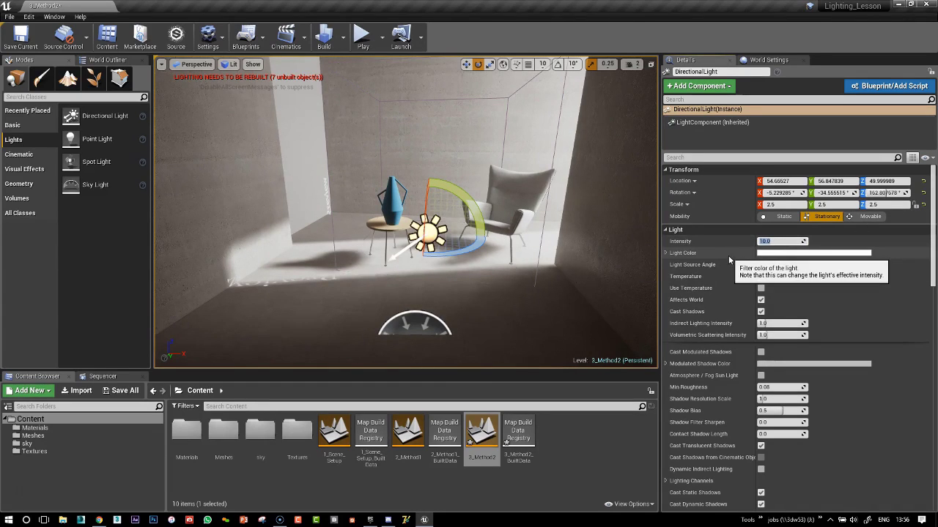
{"action": "type", "text": "150"}
{"action": "key", "text": "Return"}
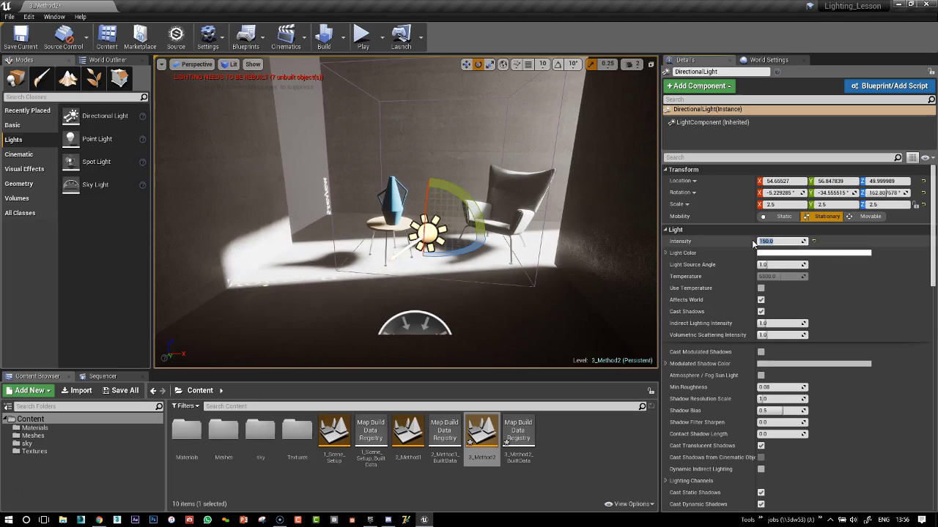
Examine the direct sunlight and furniture shadows on the floor and wall, both close up and from farther back.
{"action": "right_click_drag", "start_coordinate": [499, 230], "coordinate": [483, 186]}
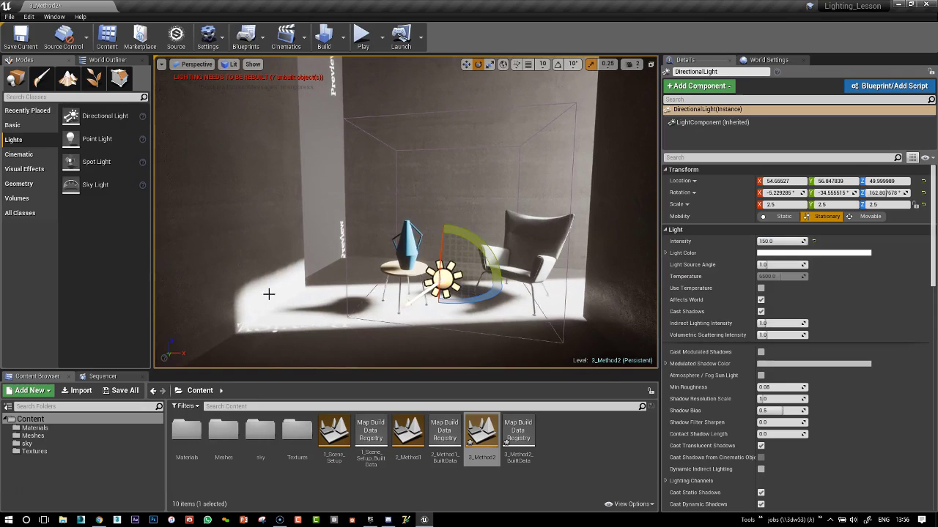
{"action": "scroll", "coordinate": [268, 304], "scroll_direction": "up", "scroll_amount": 5}
{"action": "scroll", "coordinate": [267, 309], "scroll_direction": "down", "scroll_amount": 5}
{"action": "scroll", "coordinate": [266, 310], "scroll_direction": "up", "scroll_amount": 3}
{"action": "right_click_drag", "start_coordinate": [267, 308], "coordinate": [226, 323]}
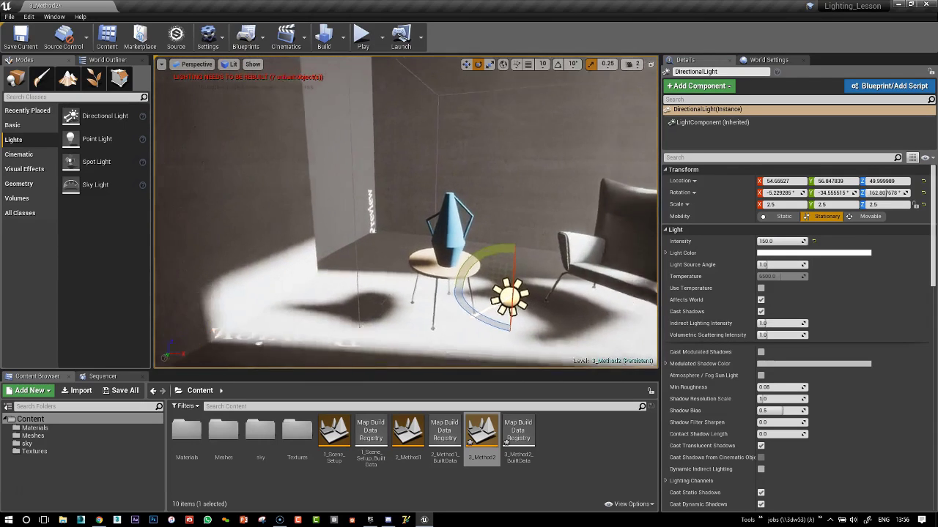
{"action": "scroll", "coordinate": [336, 292], "scroll_direction": "down", "scroll_amount": 5}
{"action": "right_click_drag", "start_coordinate": [353, 295], "coordinate": [395, 258]}
{"action": "scroll", "coordinate": [596, 222], "scroll_direction": "down", "scroll_amount": 5}
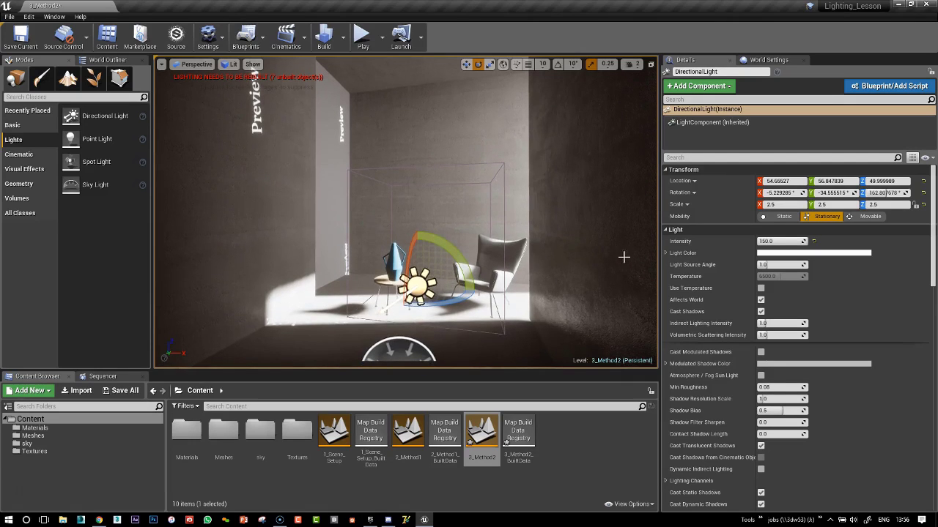
Set the directional light's color to a warm pale orange, about R 1.0, G 0.78, B 0.50 (sRGB hex FFE5BBFF).
{"action": "left_click", "coordinate": [843, 255]}
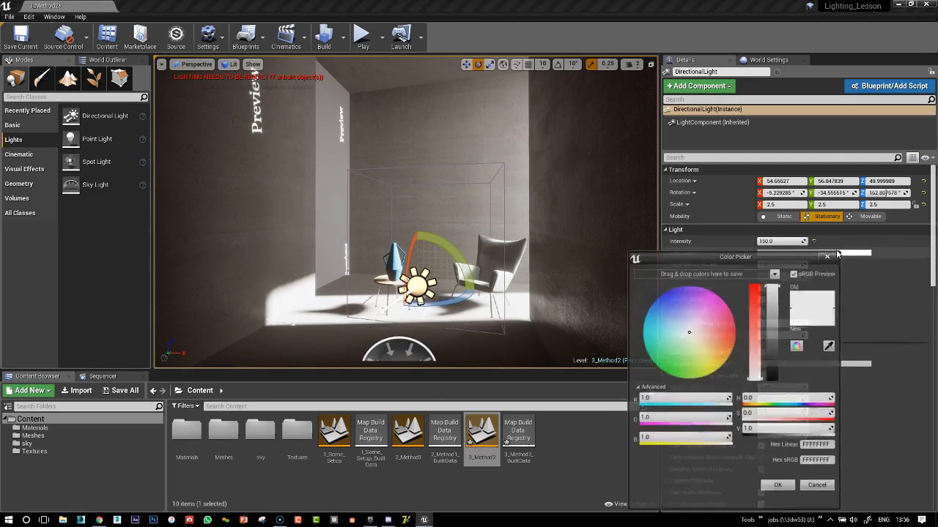
{"action": "left_click_drag", "start_coordinate": [410, 252], "coordinate": [417, 259]}
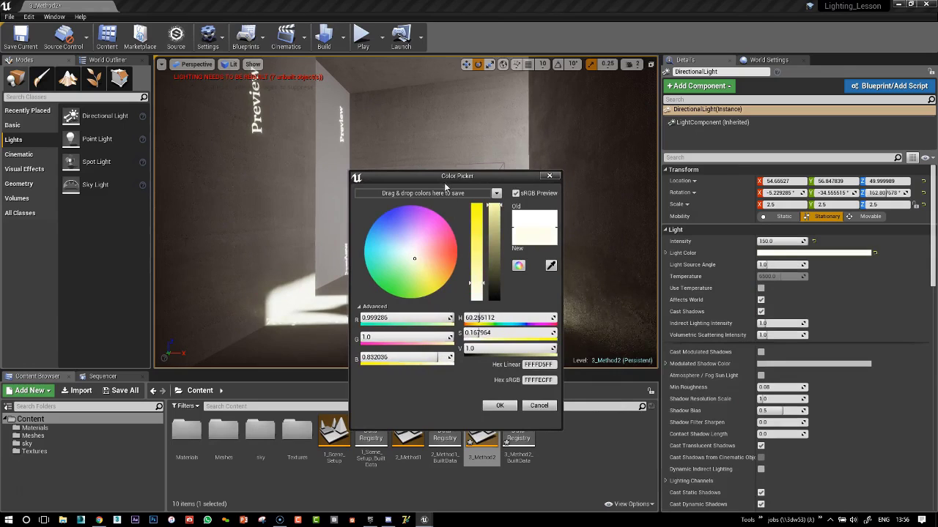
{"action": "left_click_drag", "start_coordinate": [443, 182], "coordinate": [557, 184]}
{"action": "left_click_drag", "start_coordinate": [528, 263], "coordinate": [536, 263]}
{"action": "left_click_drag", "start_coordinate": [606, 217], "coordinate": [607, 220]}
{"action": "left_click_drag", "start_coordinate": [592, 269], "coordinate": [607, 209]}
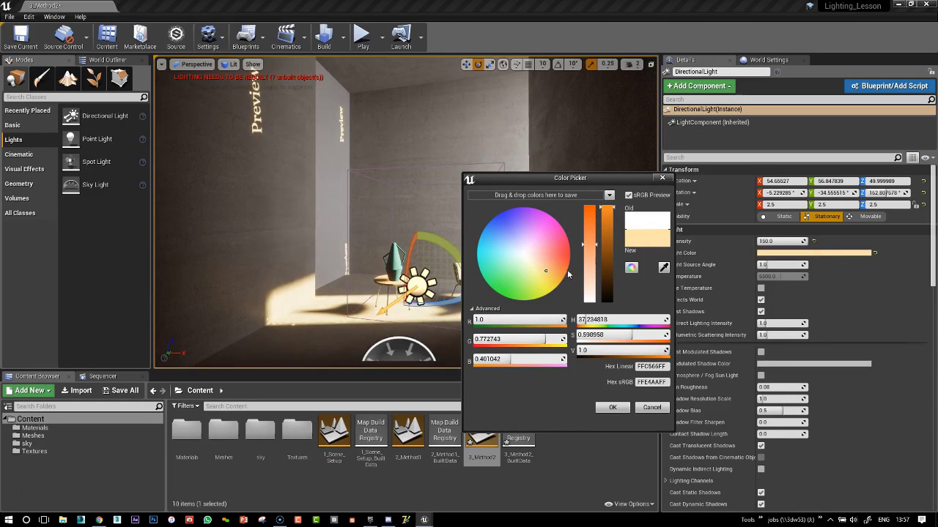
{"action": "left_click_drag", "start_coordinate": [551, 270], "coordinate": [543, 271]}
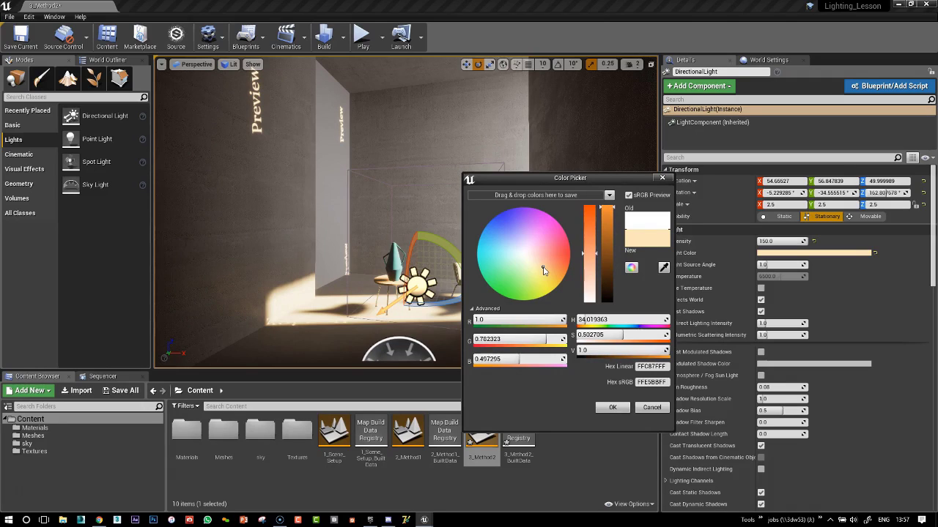
{"action": "left_click", "coordinate": [614, 408]}
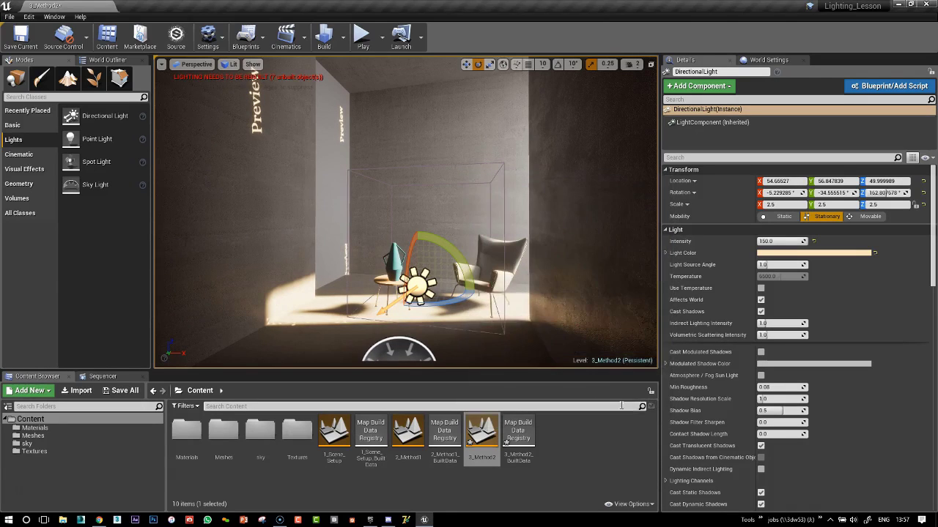
Build the level's lighting and view the baked room with nothing selected and the editor icons hidden.
{"action": "right_click_drag", "start_coordinate": [506, 238], "coordinate": [495, 249]}
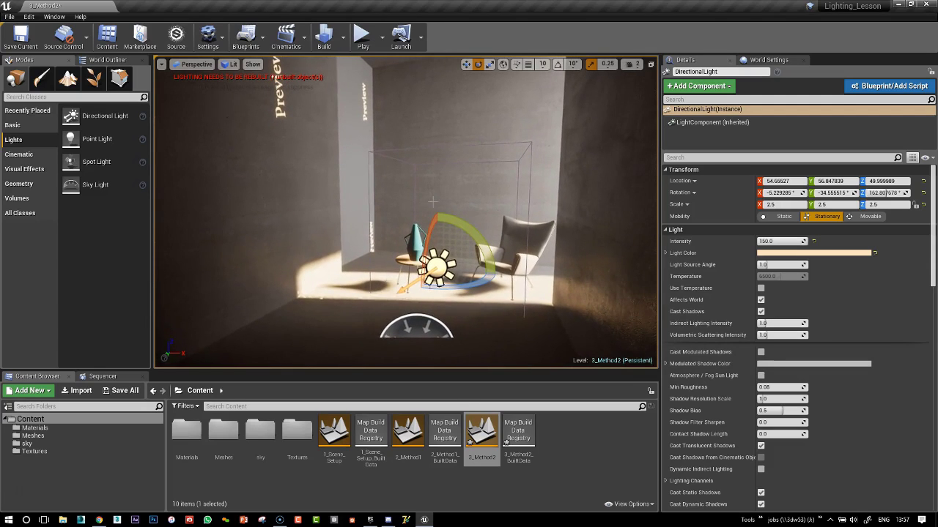
{"action": "left_click", "coordinate": [324, 35]}
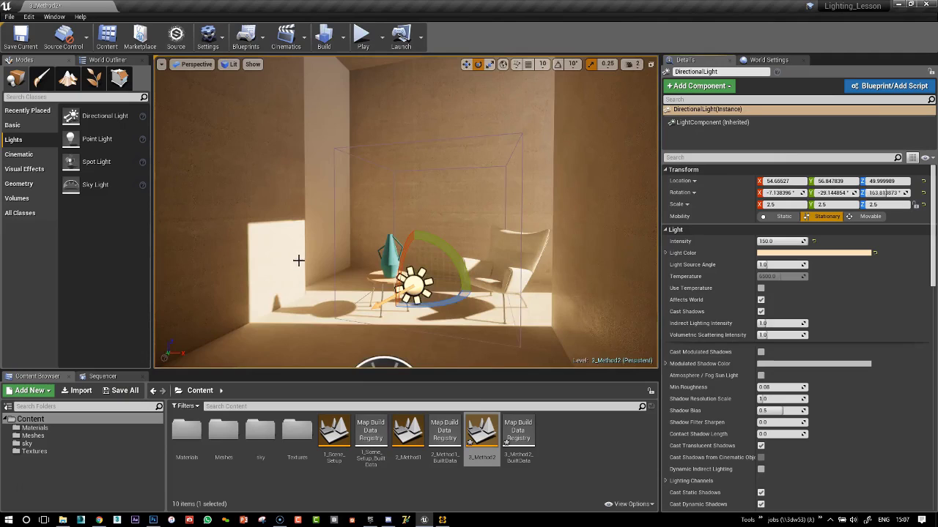
{"action": "right_click_drag", "start_coordinate": [300, 253], "coordinate": [299, 266]}
{"action": "key", "text": "Escape"}
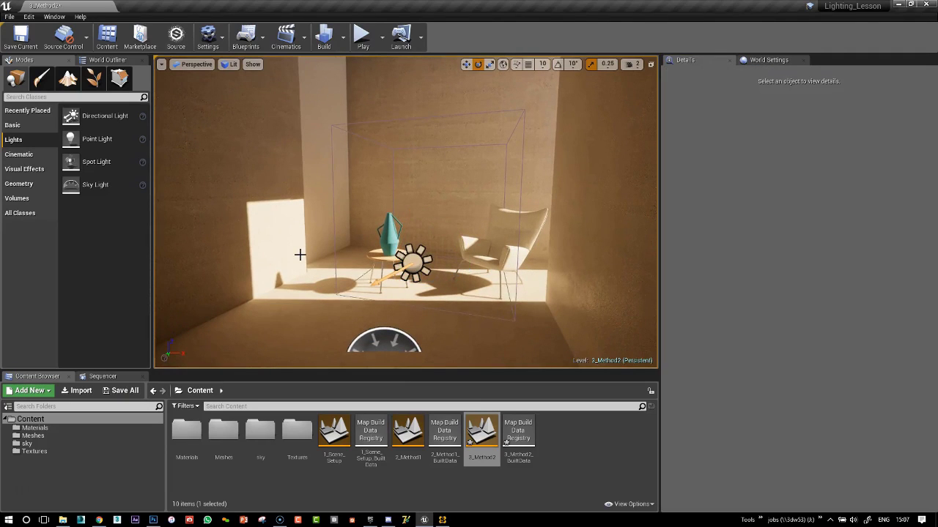
{"action": "key", "text": "g"}
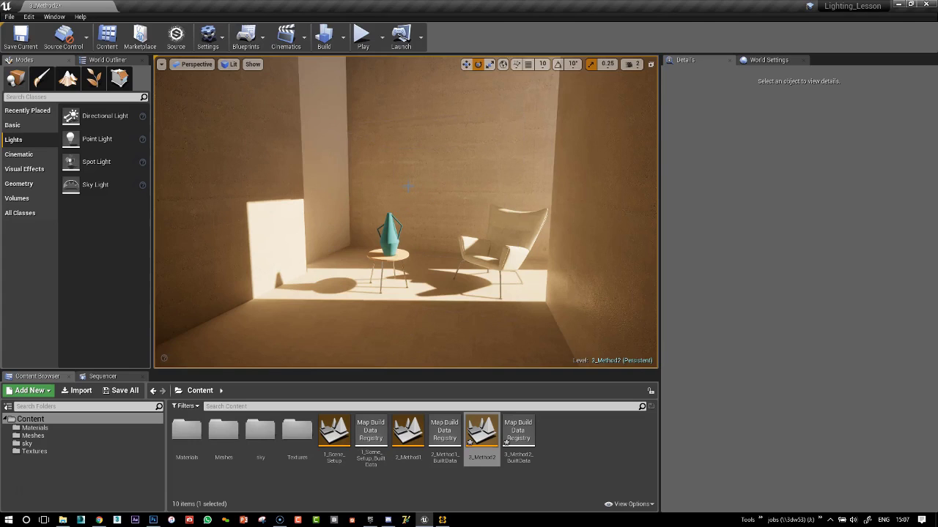
{"action": "mouse_move", "coordinate": [408, 186]}
{"action": "right_mouse_down"}
{"action": "mouse_move", "coordinate": [406, 199]}
{"action": "mouse_move", "coordinate": [414, 174]}
{"action": "right_mouse_up"}
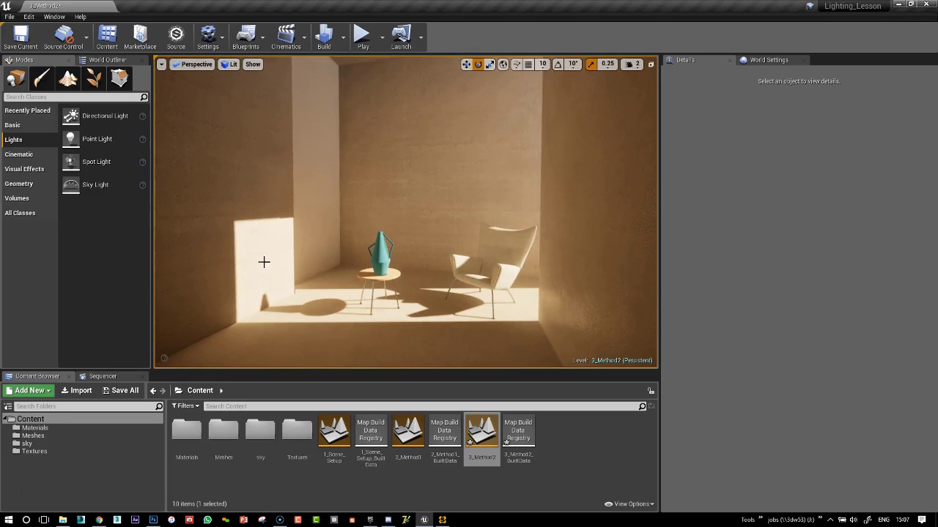
Switch the viewport to Lighting Only mode and examine the baked light on the walls, ceiling, floor and furniture.
{"action": "left_click", "coordinate": [229, 64]}
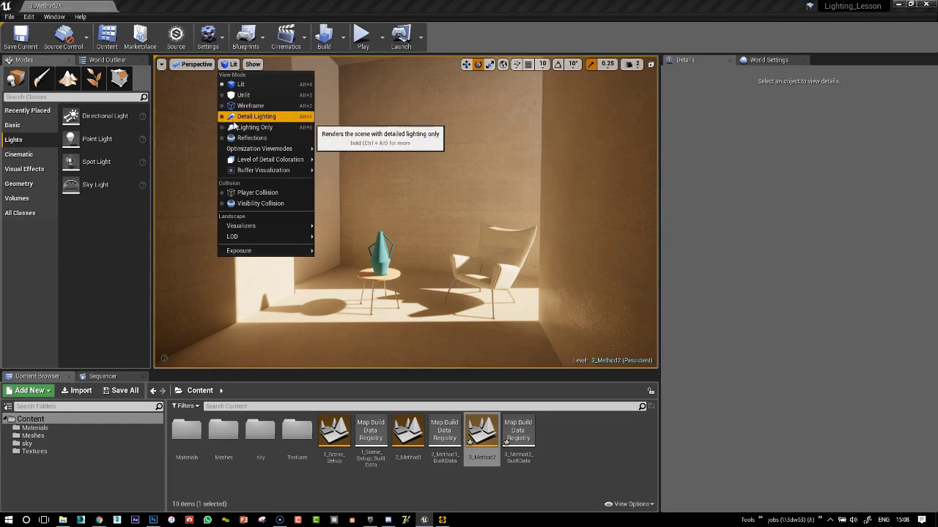
{"action": "left_click", "coordinate": [235, 127]}
{"action": "right_click_drag", "start_coordinate": [390, 209], "coordinate": [381, 203]}
{"action": "middle_click_drag", "start_coordinate": [389, 210], "coordinate": [382, 241]}
{"action": "right_click_drag", "start_coordinate": [388, 214], "coordinate": [365, 197]}
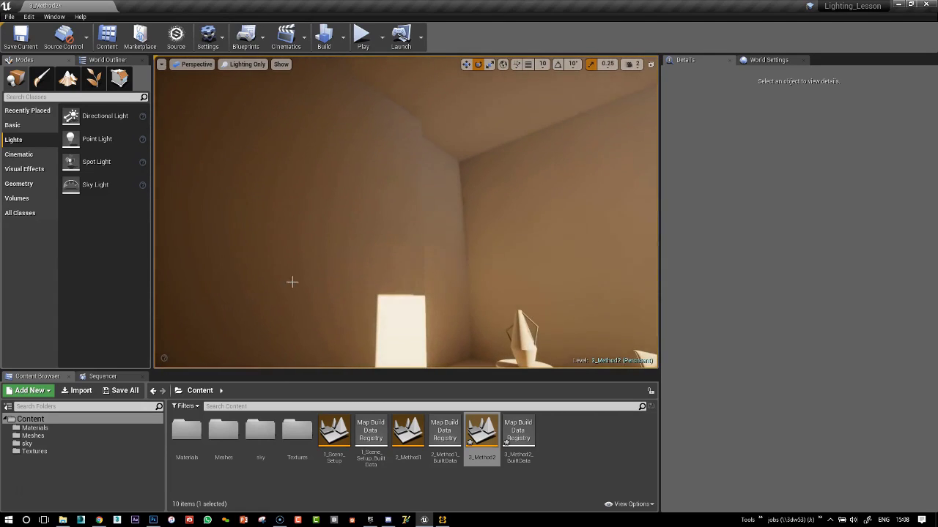
{"action": "right_click_drag", "start_coordinate": [434, 289], "coordinate": [491, 345]}
{"action": "left_click_drag", "start_coordinate": [480, 237], "coordinate": [494, 263], "text": "alt"}
{"action": "right_click_drag", "start_coordinate": [494, 263], "coordinate": [495, 282]}
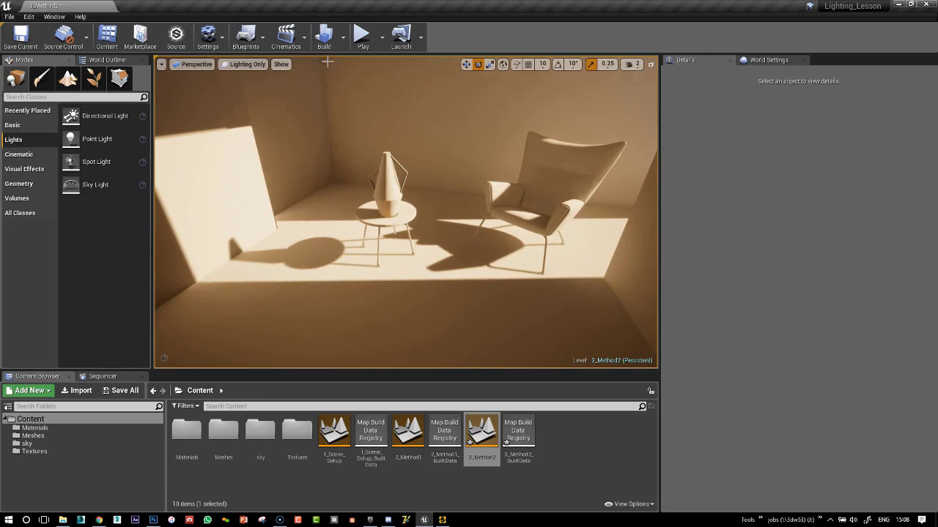
Show the editor icons again and select the directional light beside the table.
{"action": "right_click_drag", "start_coordinate": [328, 62], "coordinate": [339, 52]}
{"action": "key", "text": "g"}
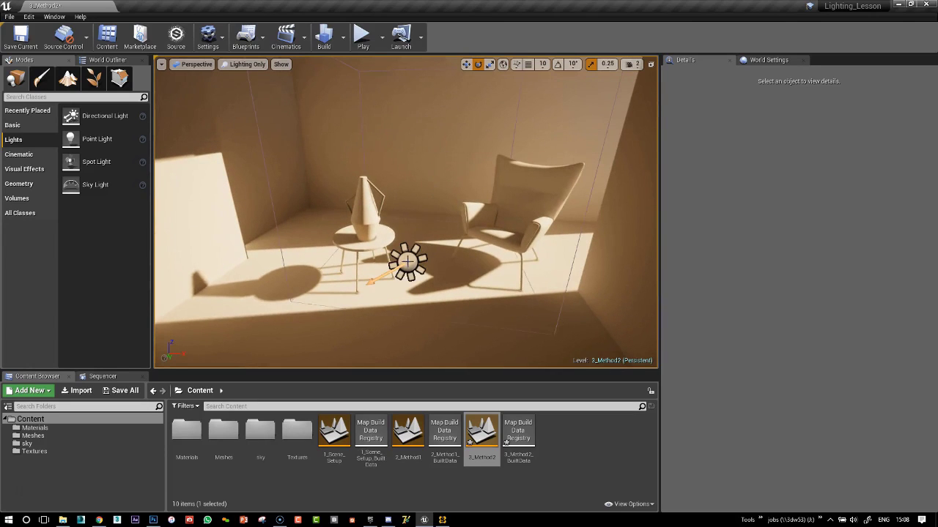
{"action": "left_click", "coordinate": [407, 262]}
{"action": "mouse_move", "coordinate": [408, 262]}
{"action": "right_mouse_down"}
{"action": "mouse_move", "coordinate": [419, 252]}
{"action": "mouse_move", "coordinate": [387, 253]}
{"action": "mouse_move", "coordinate": [393, 270]}
{"action": "right_mouse_up"}
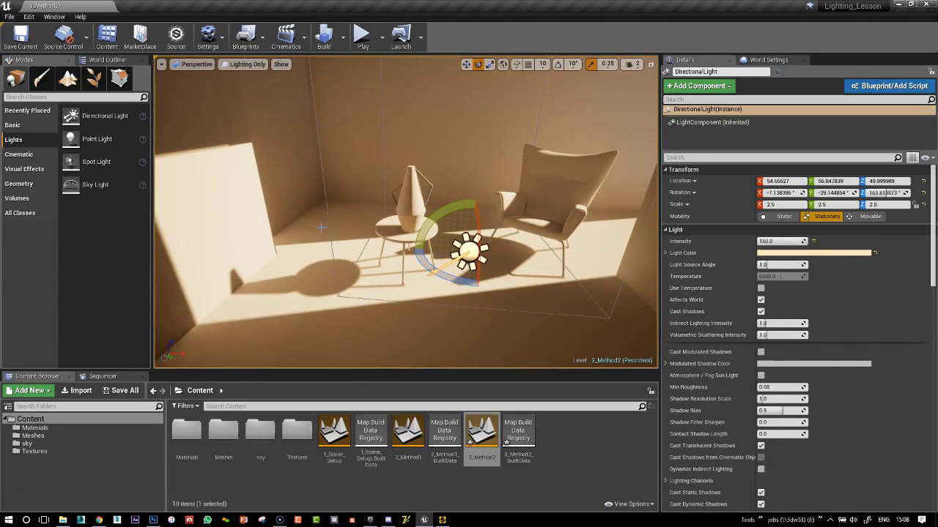
{"action": "scroll", "coordinate": [383, 230], "scroll_direction": "down", "scroll_amount": 3}
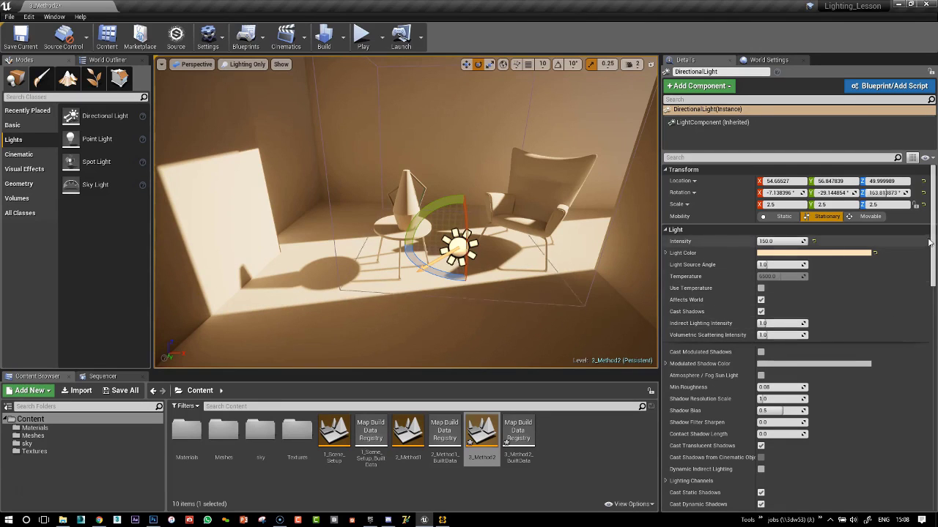
Enable Use Area Shadows for Stationary Light in the directional light's Lightmass settings.
{"action": "left_click_drag", "start_coordinate": [930, 242], "coordinate": [915, 182]}
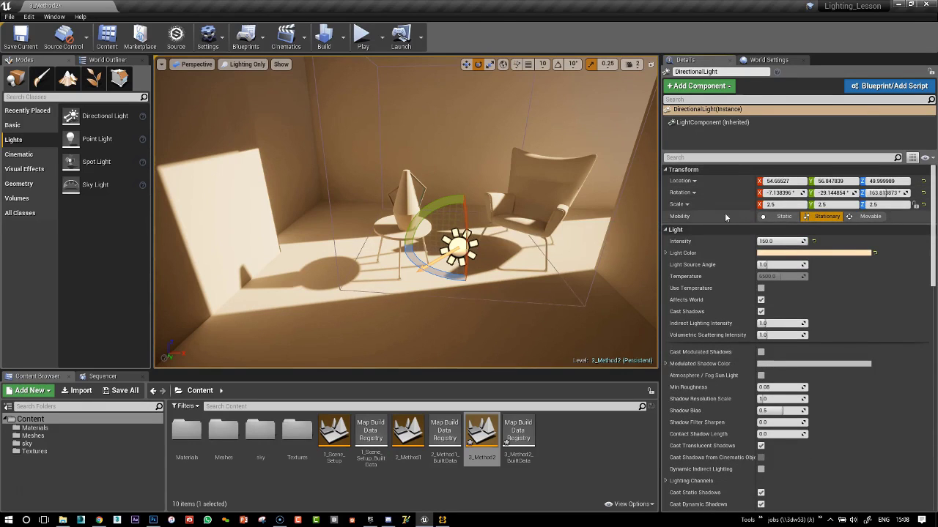
{"action": "left_click_drag", "start_coordinate": [935, 199], "coordinate": [934, 348]}
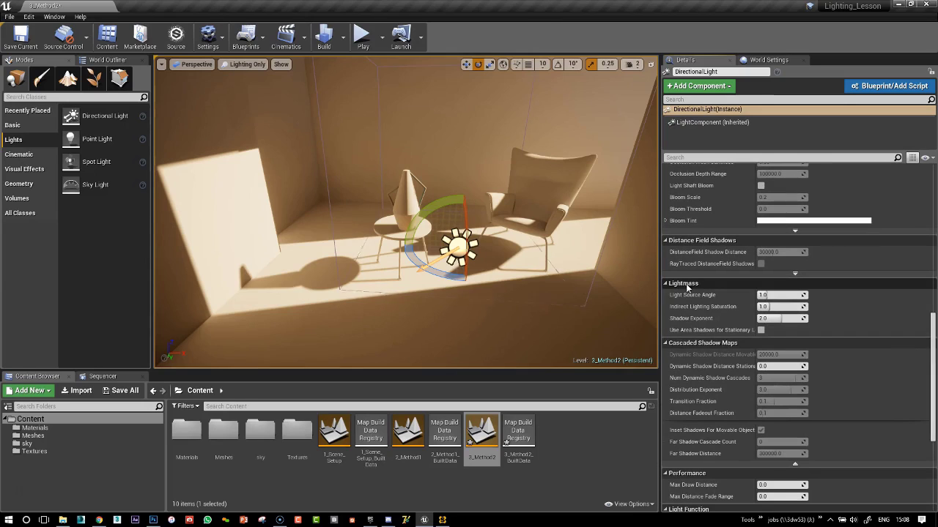
{"action": "left_click_drag", "start_coordinate": [753, 306], "coordinate": [775, 307]}
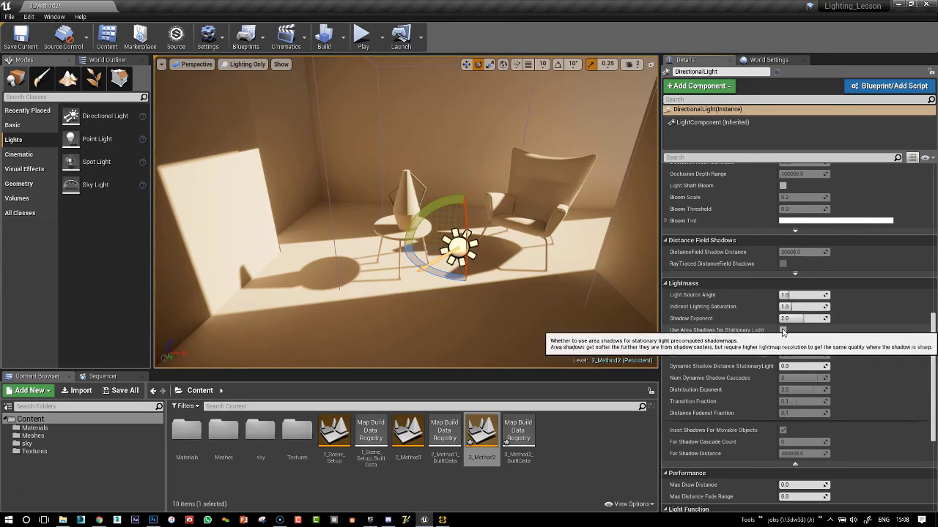
{"action": "left_click", "coordinate": [783, 329]}
{"action": "mouse_move", "coordinate": [718, 335]}
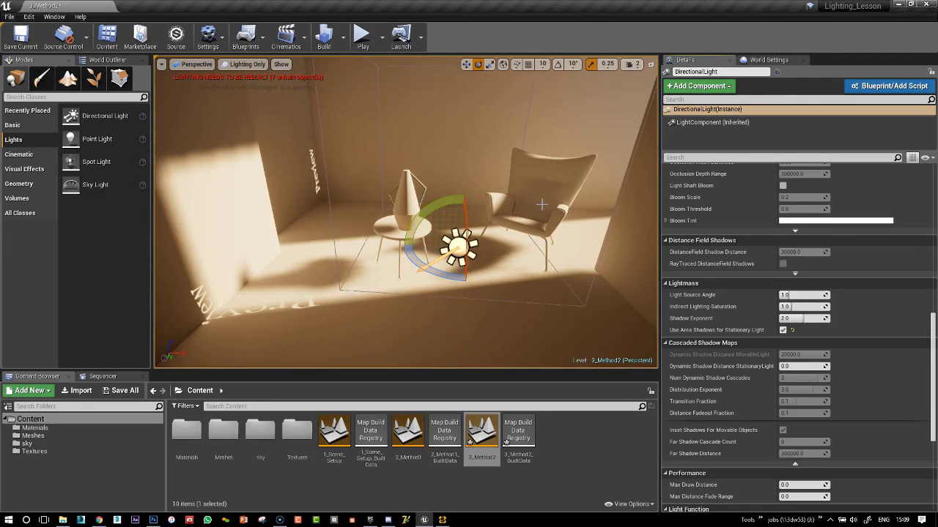
Check the lighting quality level and the world's Lightmass settings, and rebuild the level's lighting.
{"action": "left_click", "coordinate": [343, 37]}
{"action": "mouse_move", "coordinate": [351, 75]}
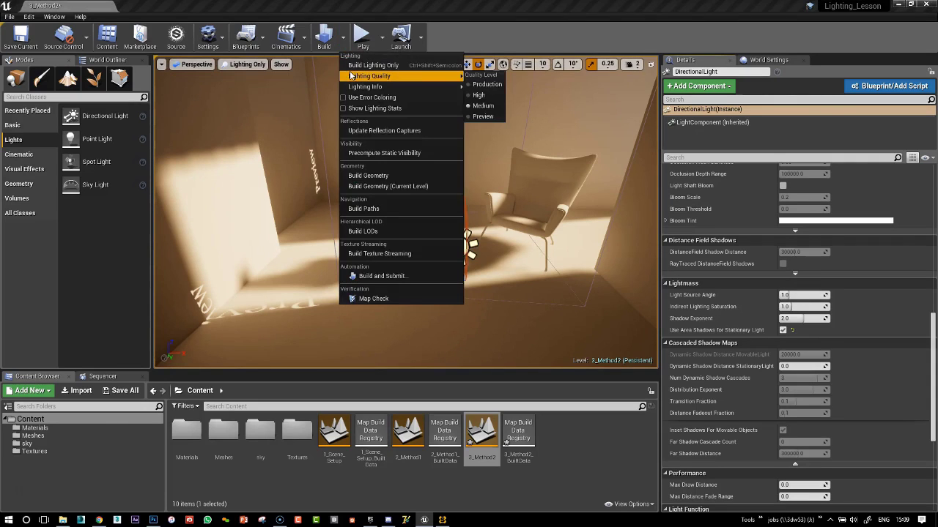
{"action": "left_click", "coordinate": [768, 59]}
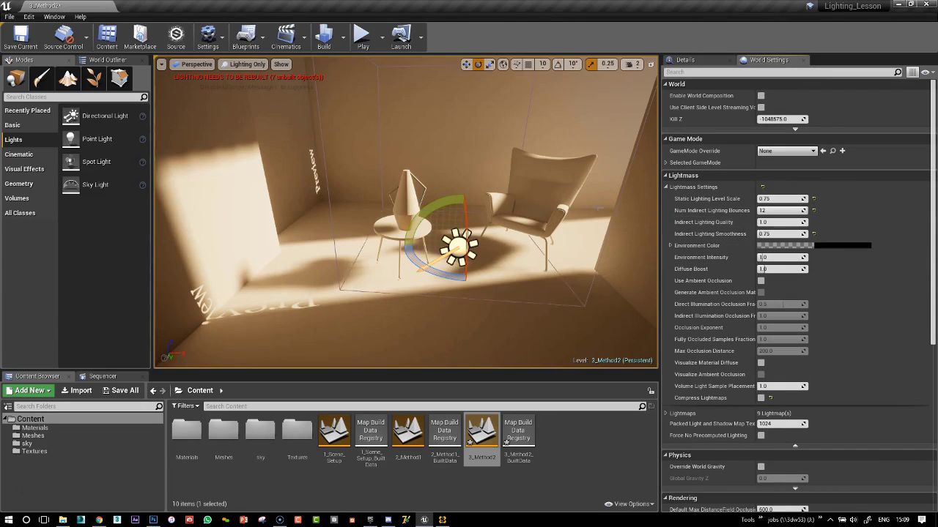
{"action": "right_click_drag", "start_coordinate": [570, 204], "coordinate": [554, 192]}
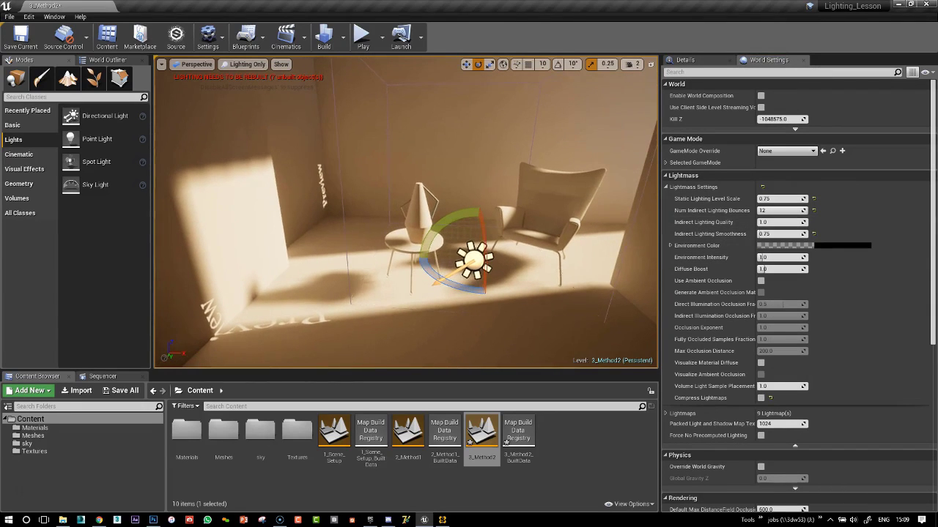
{"action": "left_click", "coordinate": [323, 37]}
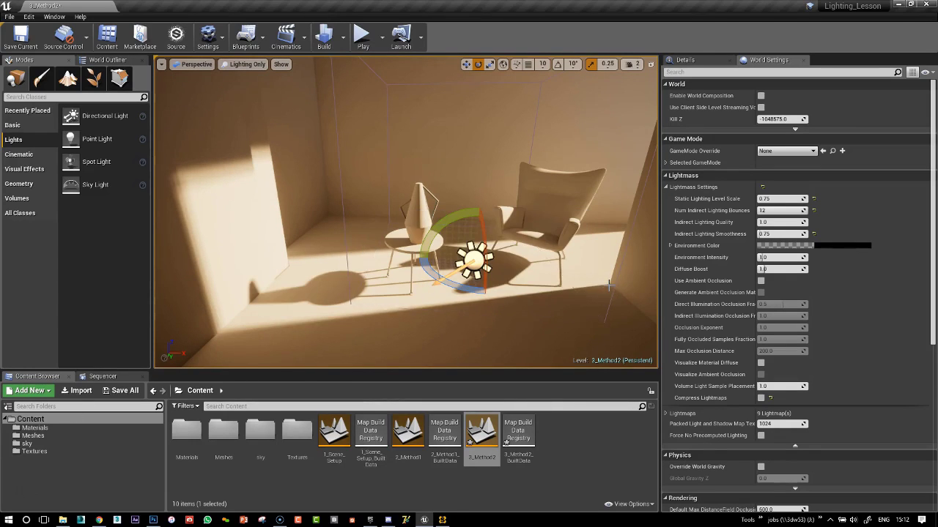
Examine the baked shadow edges around the chair, the table and the sunlit patch on the wall.
{"action": "mouse_move", "coordinate": [609, 286]}
{"action": "right_mouse_down"}
{"action": "mouse_move", "coordinate": [609, 315]}
{"action": "mouse_move", "coordinate": [648, 320]}
{"action": "mouse_move", "coordinate": [648, 337]}
{"action": "mouse_move", "coordinate": [608, 285]}
{"action": "right_mouse_up"}
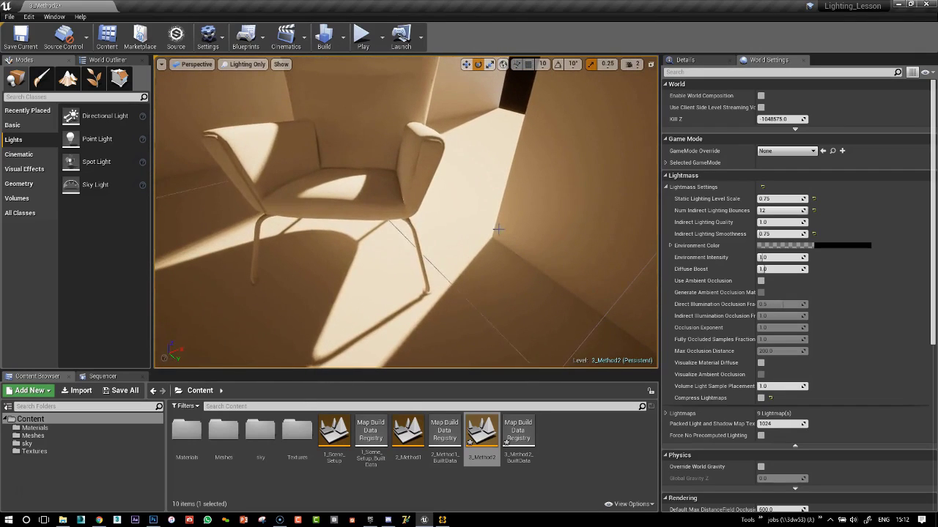
{"action": "right_click_drag", "start_coordinate": [497, 242], "coordinate": [550, 217]}
{"action": "right_click_drag", "start_coordinate": [498, 284], "coordinate": [450, 203]}
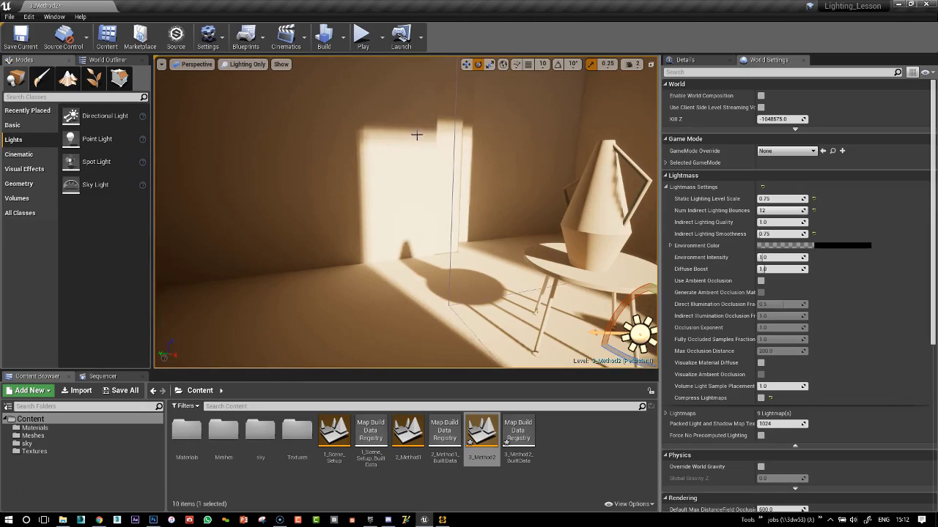
{"action": "right_click_drag", "start_coordinate": [451, 227], "coordinate": [491, 247]}
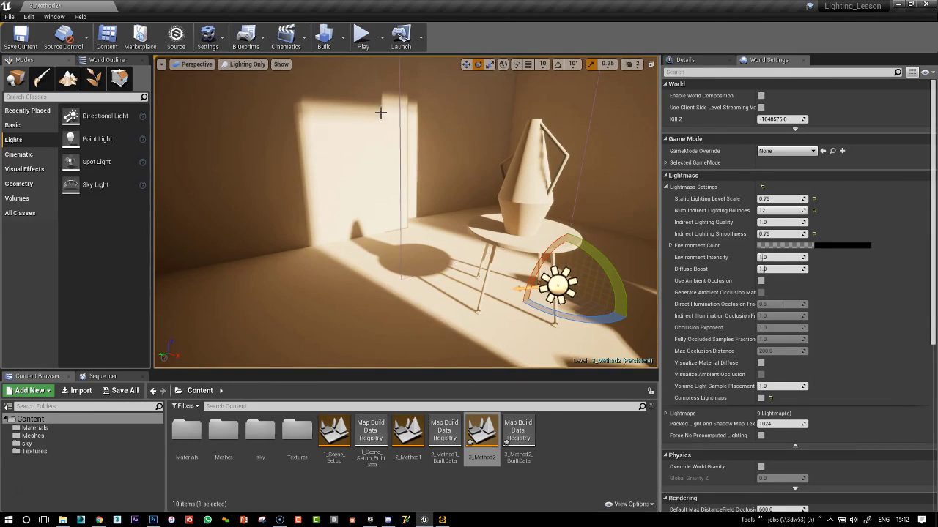
Switch the viewport to Lit mode and view the textured room around the vase, table and chair.
{"action": "left_click", "coordinate": [247, 64]}
{"action": "left_click", "coordinate": [247, 84]}
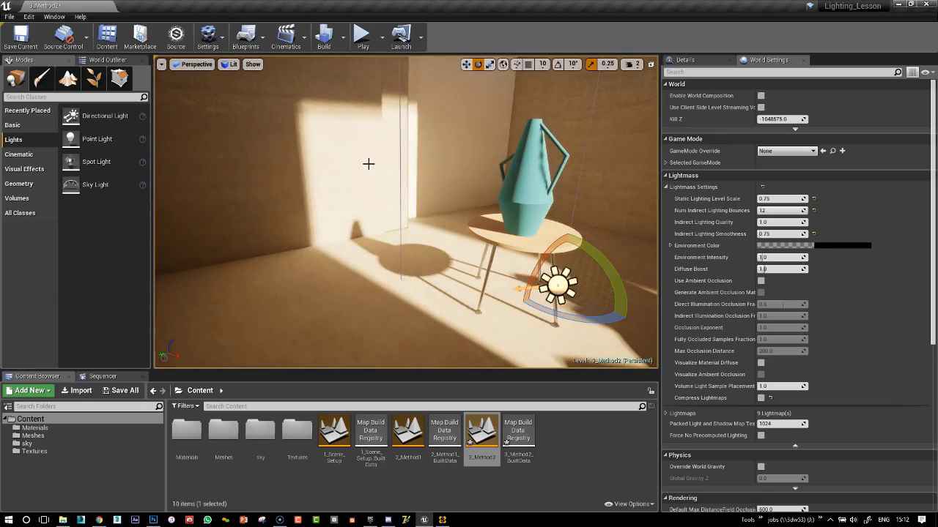
{"action": "right_click_drag", "start_coordinate": [369, 163], "coordinate": [505, 197]}
{"action": "key", "text": "w"}
{"action": "right_click_drag", "start_coordinate": [436, 186], "coordinate": [377, 189]}
{"action": "right_click_drag", "start_coordinate": [238, 236], "coordinate": [250, 253]}
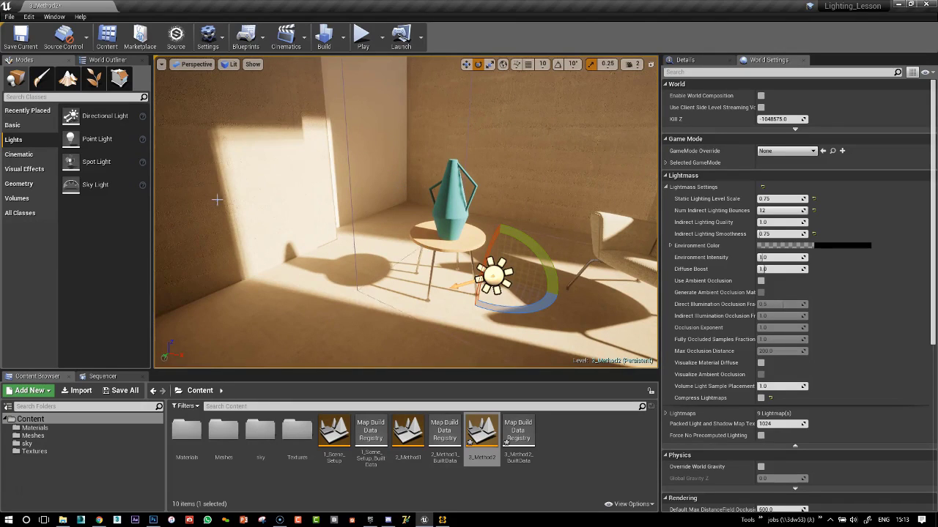
Rotate the directional light slightly and inspect the sunlight falling on the wall and floor.
{"action": "left_click_drag", "start_coordinate": [536, 253], "coordinate": [550, 277]}
{"action": "right_click_drag", "start_coordinate": [550, 277], "coordinate": [531, 243]}
{"action": "right_click_drag", "start_coordinate": [496, 209], "coordinate": [532, 223]}
{"action": "scroll", "coordinate": [498, 210], "scroll_direction": "down", "scroll_amount": 5}
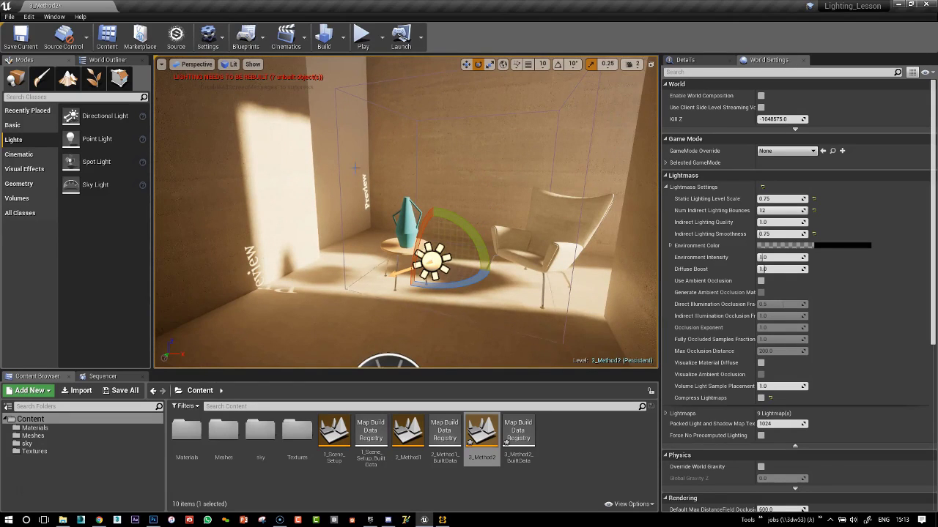
{"action": "right_click_drag", "start_coordinate": [497, 210], "coordinate": [409, 257]}
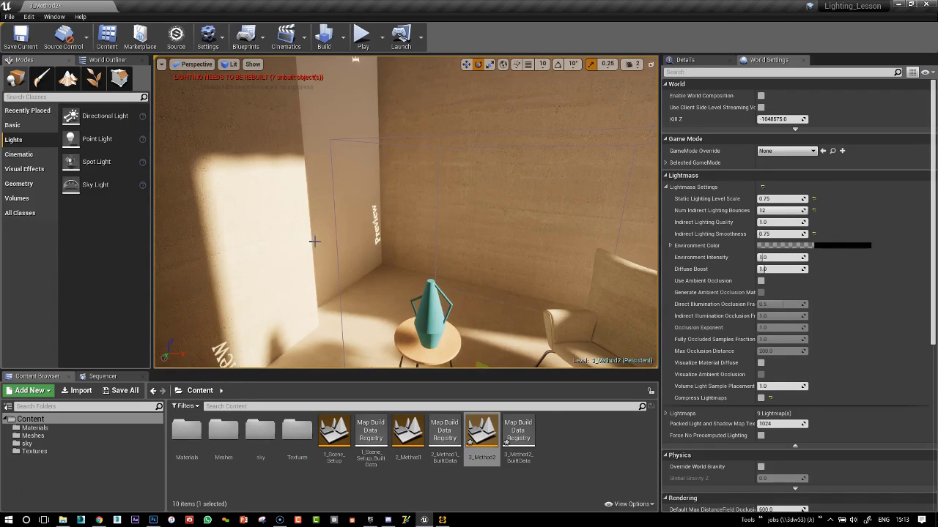
{"action": "right_click_drag", "start_coordinate": [337, 263], "coordinate": [334, 261]}
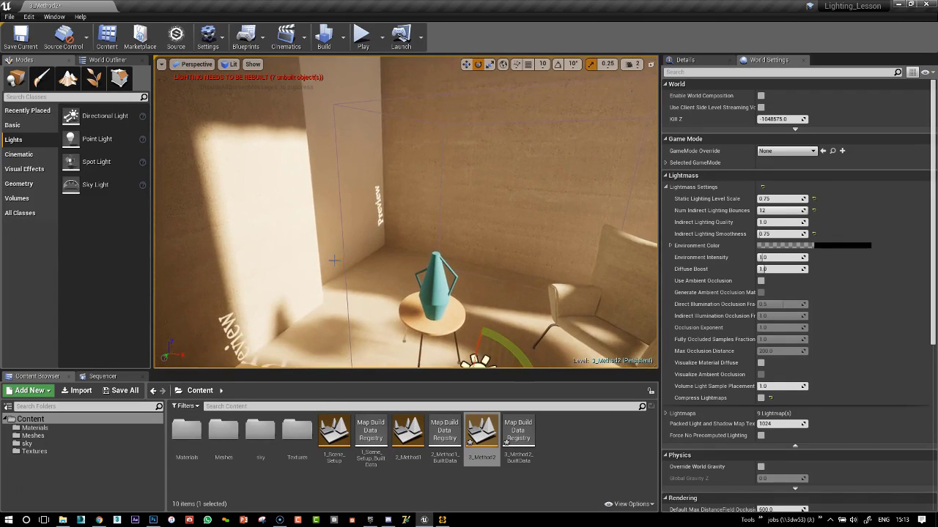